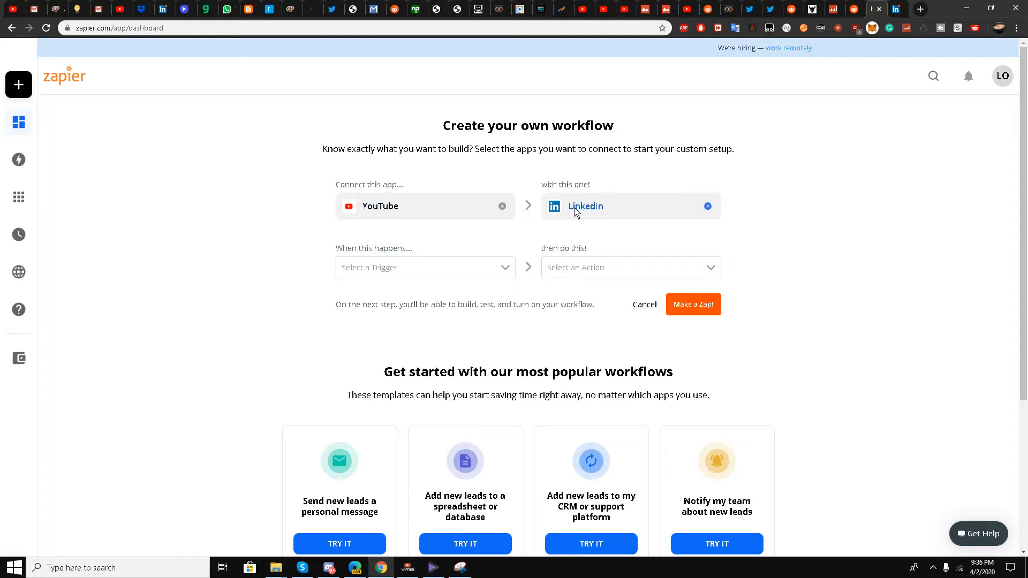
- Create a YouTube-to-LinkedIn zap with the trigger New Video In Channel and the action Create Share Update
{"action": "left_click", "coordinate": [422, 276]}
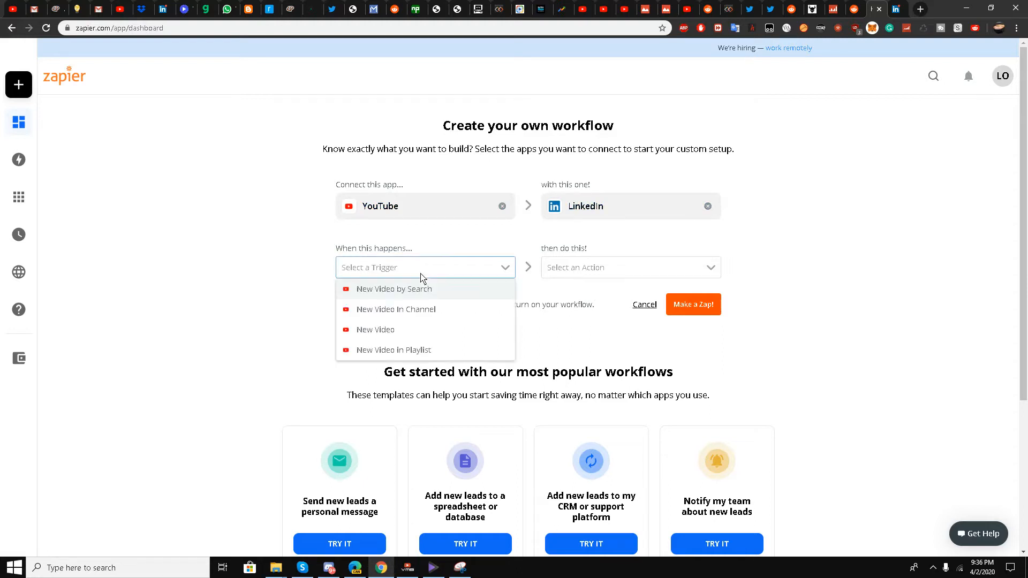
{"action": "left_click", "coordinate": [399, 311]}
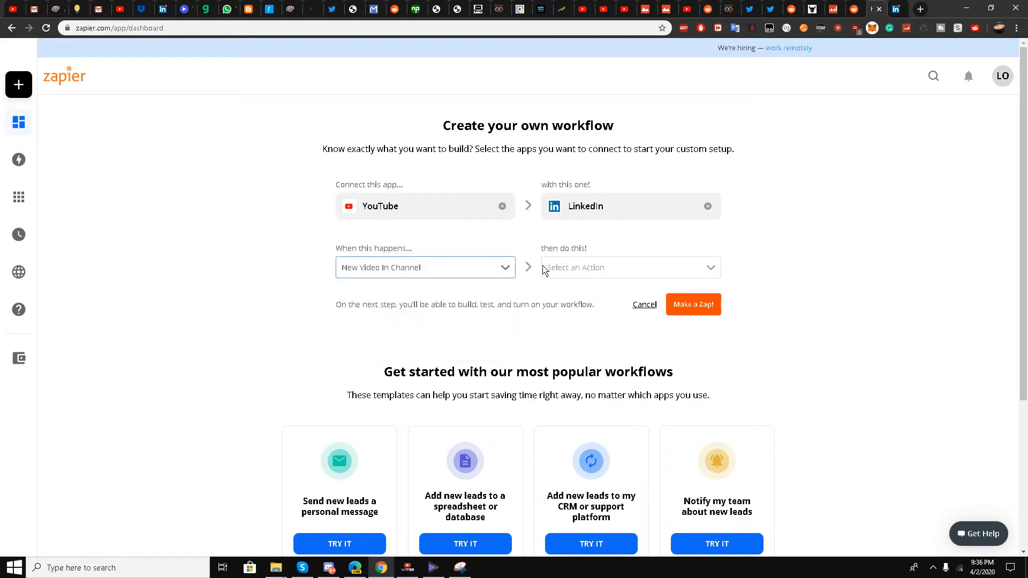
{"action": "left_click", "coordinate": [580, 273]}
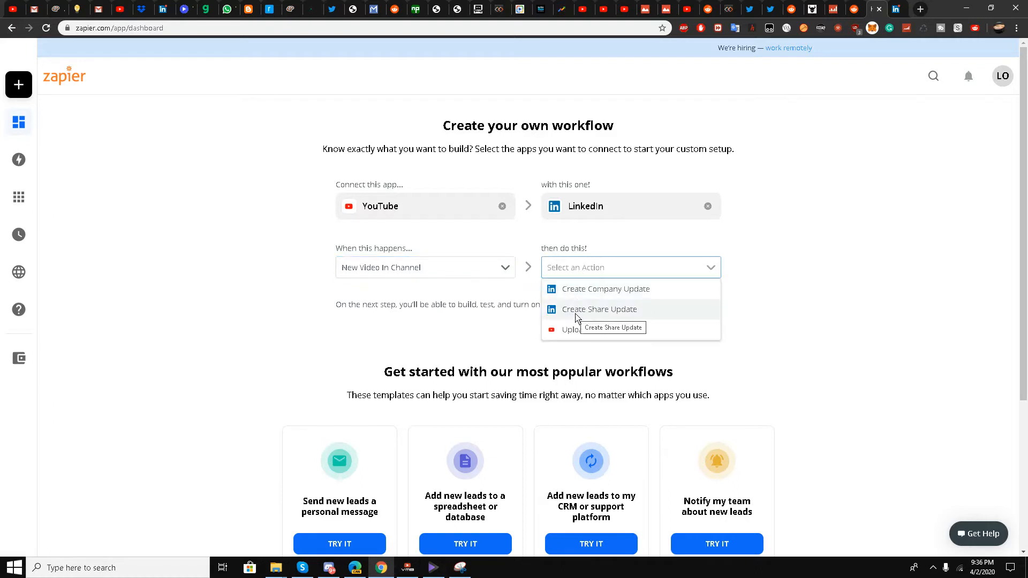
{"action": "left_click", "coordinate": [575, 318]}
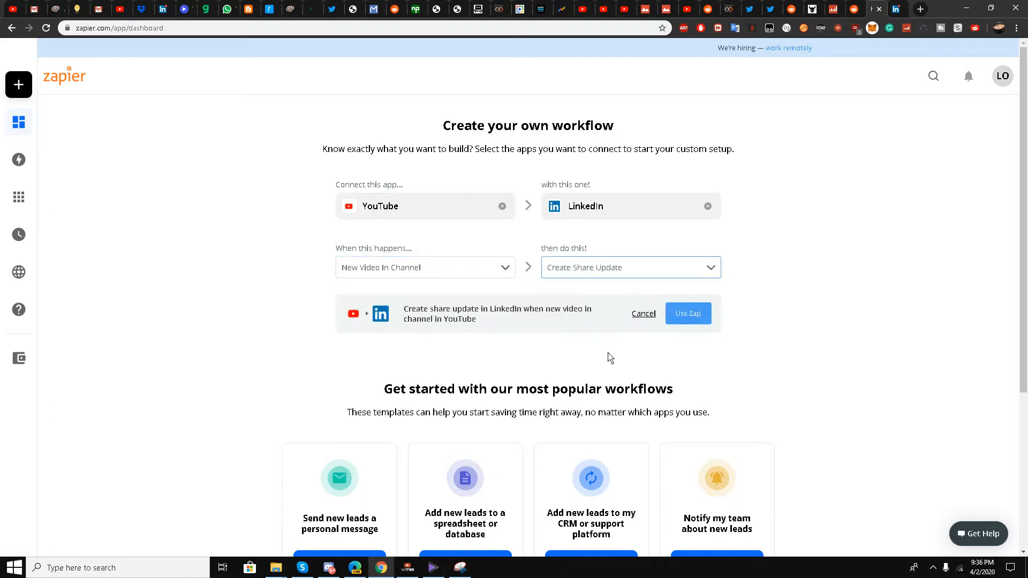
{"action": "left_click", "coordinate": [678, 318]}
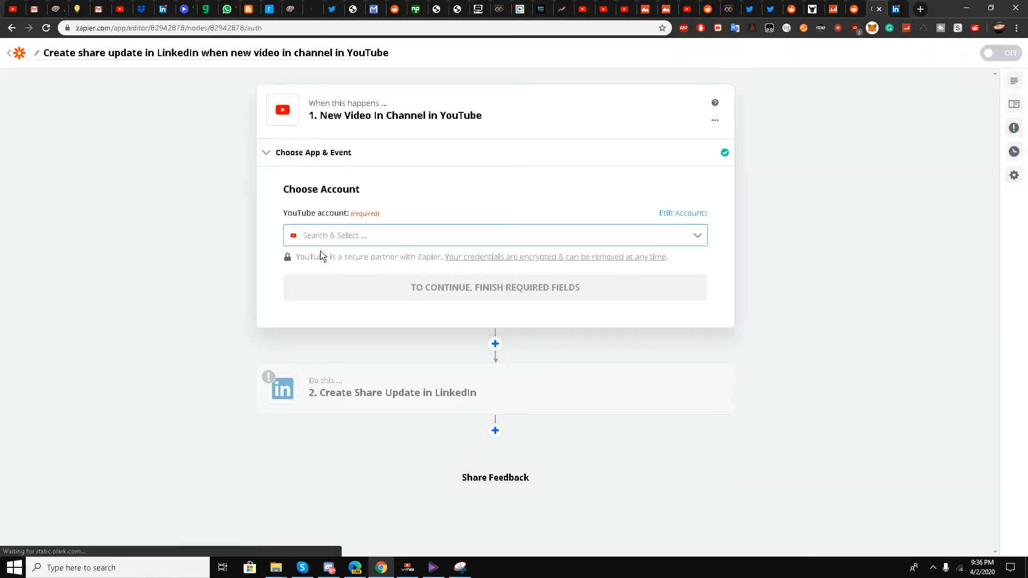
- Connect a new YouTube account using the LIQUID OCELOT channel, allow the requested access, and continue to the video settings
{"action": "left_click", "coordinate": [323, 242]}
{"action": "scroll", "coordinate": [361, 315], "scroll_direction": "down", "scroll_amount": 3}
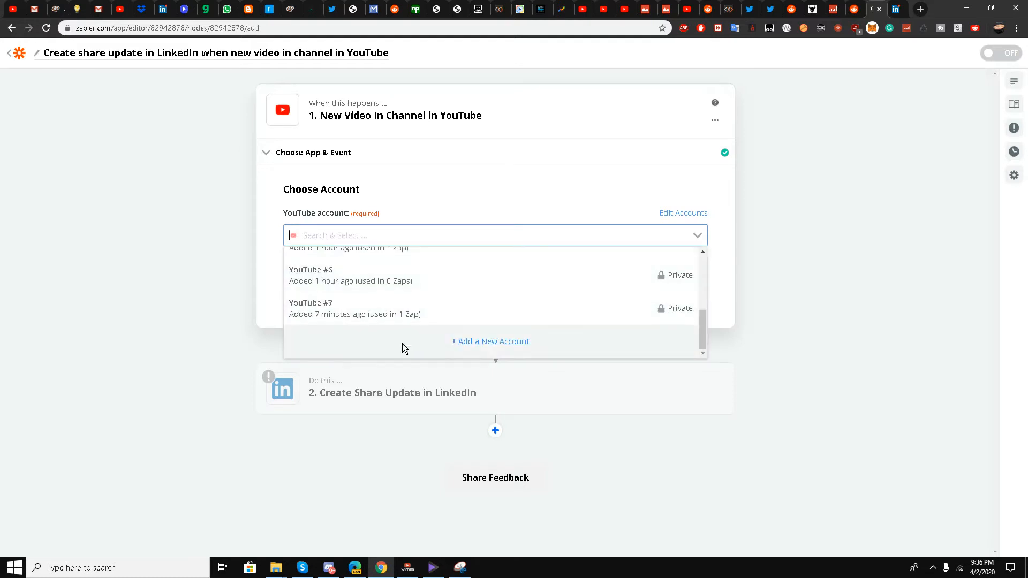
{"action": "left_click", "coordinate": [465, 340]}
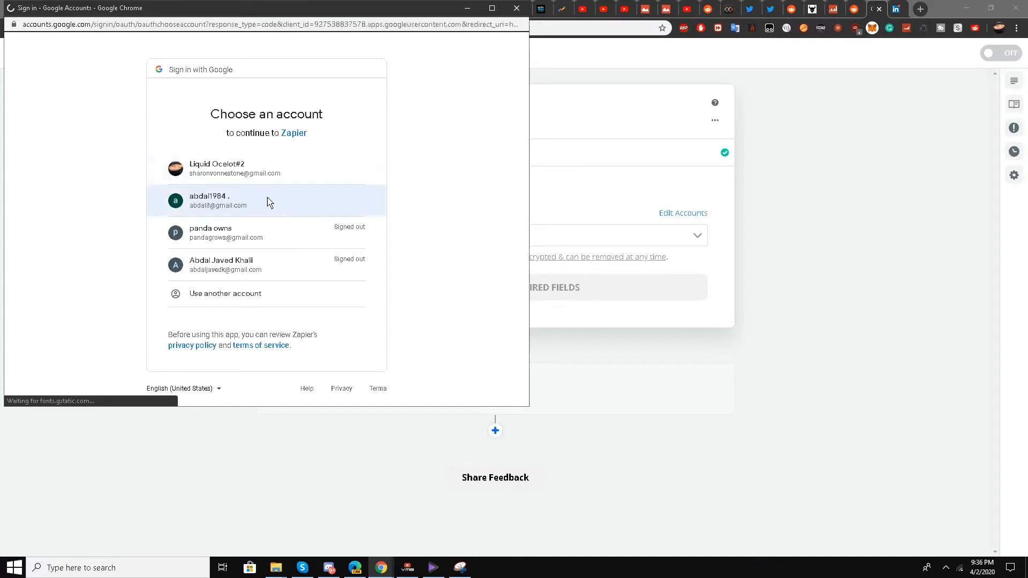
{"action": "left_click", "coordinate": [268, 170]}
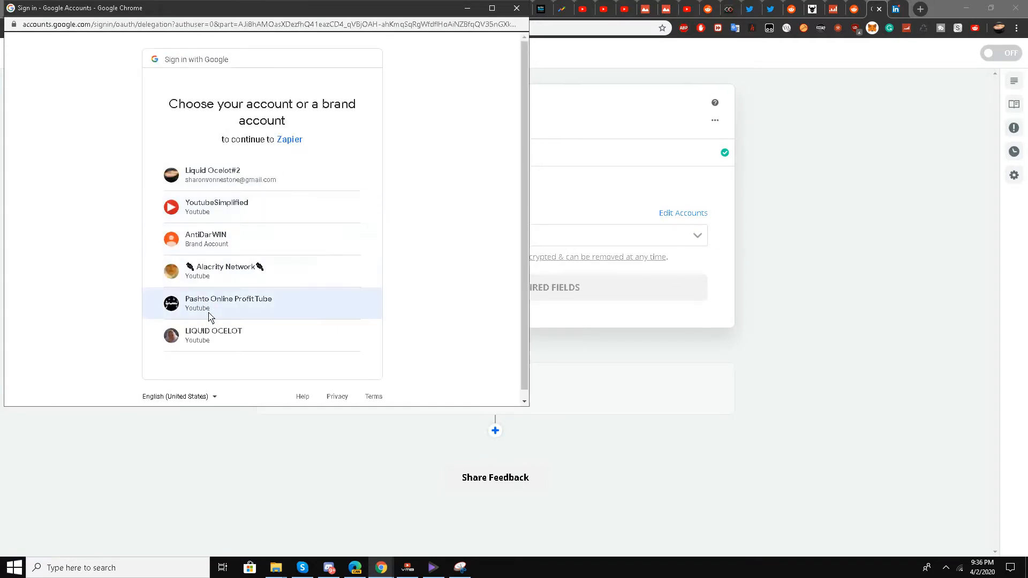
{"action": "left_click", "coordinate": [205, 337]}
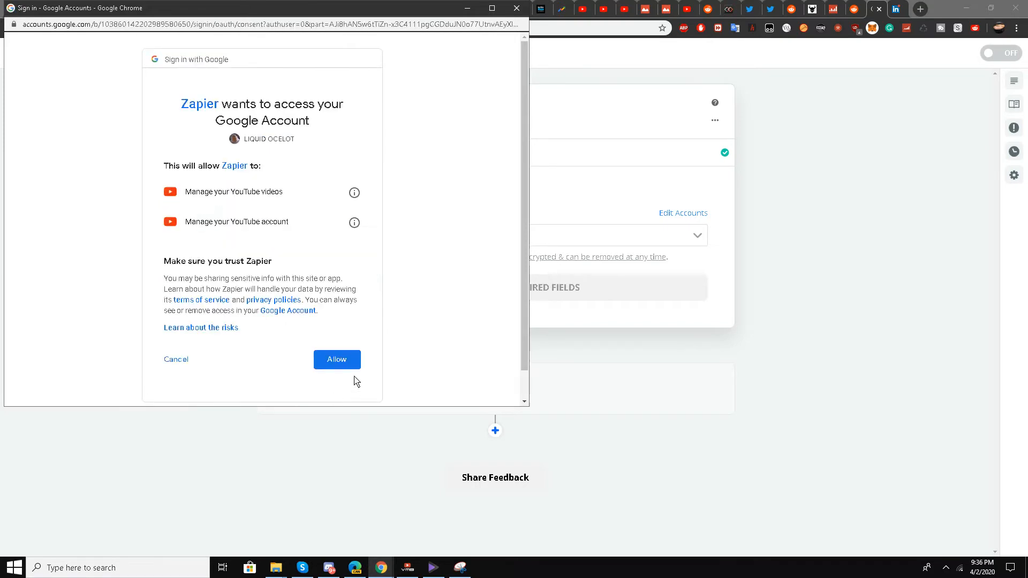
{"action": "left_click", "coordinate": [344, 360]}
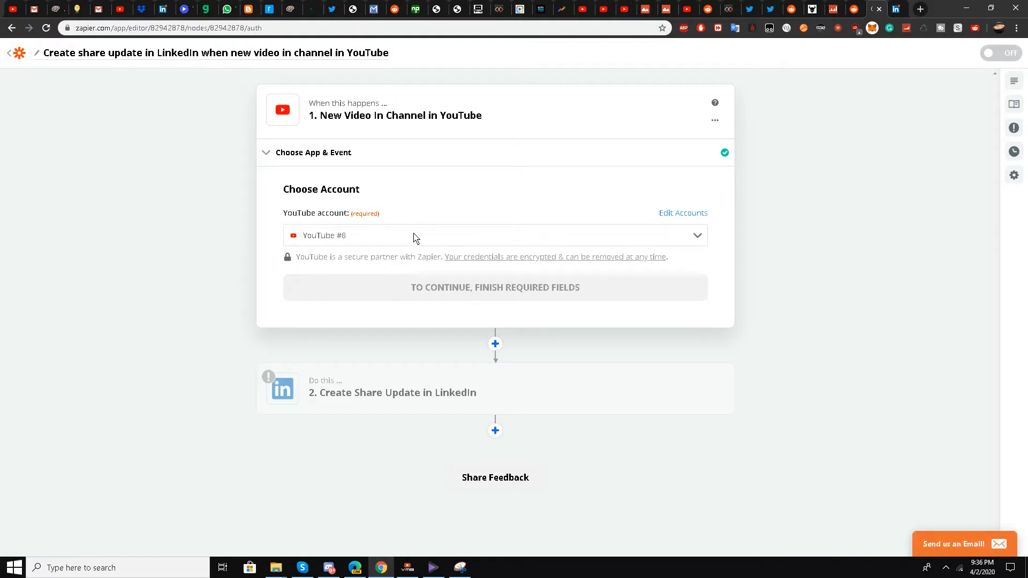
{"action": "left_click", "coordinate": [425, 294]}
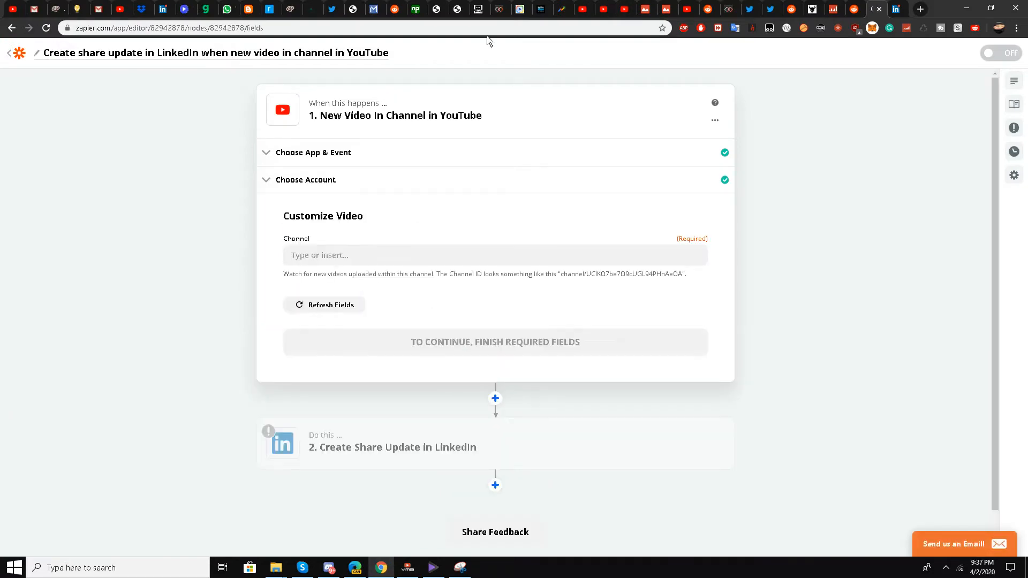
- Copy the channel ID from the LIQUID OCELOT YouTube page address and paste it into the trigger's required Channel field
{"action": "left_click", "coordinate": [691, 6]}
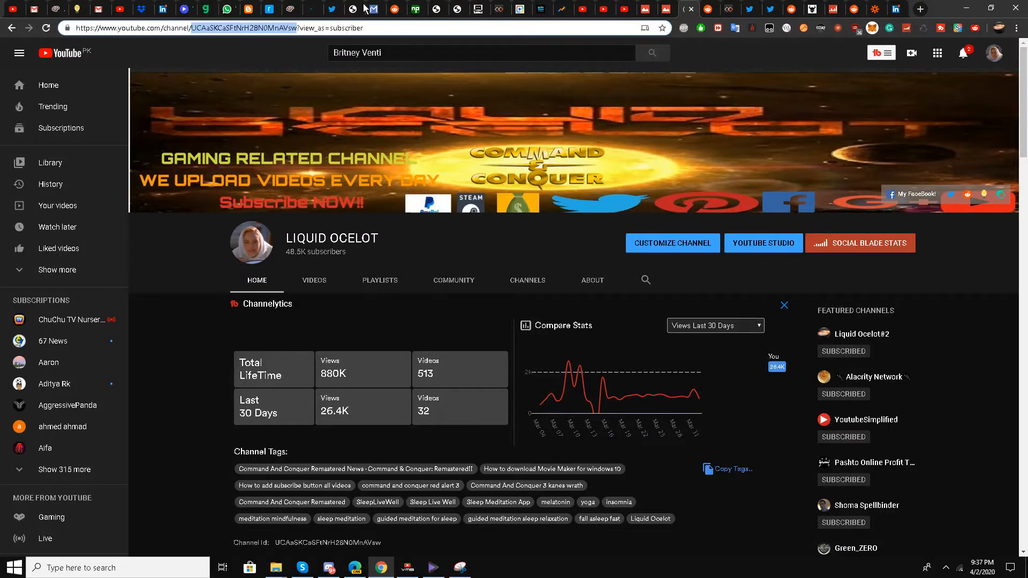
{"action": "right_click", "coordinate": [204, 35]}
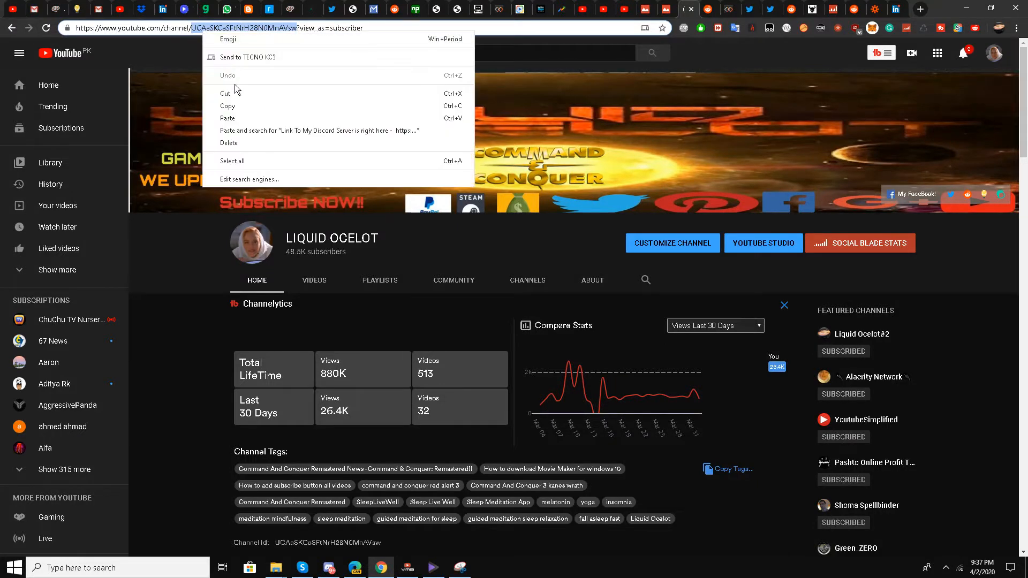
{"action": "left_click", "coordinate": [245, 107]}
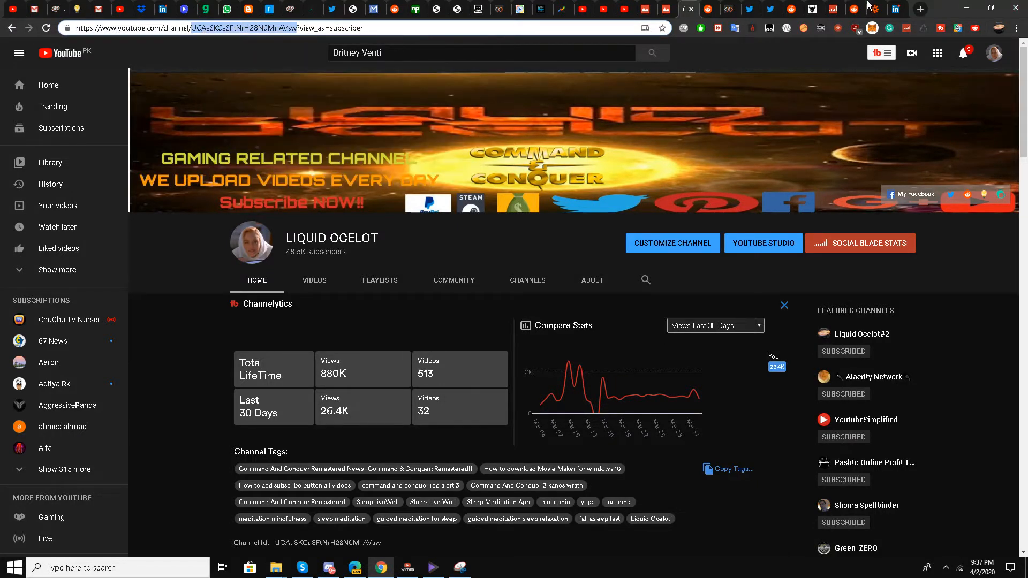
{"action": "left_click", "coordinate": [873, 8]}
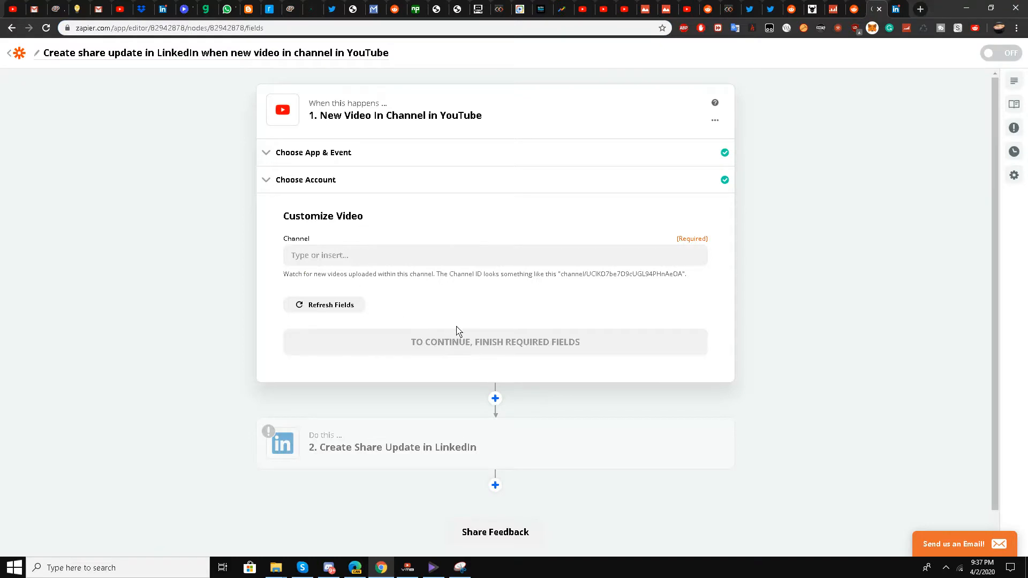
{"action": "left_click", "coordinate": [405, 259]}
{"action": "right_click", "coordinate": [407, 258]}
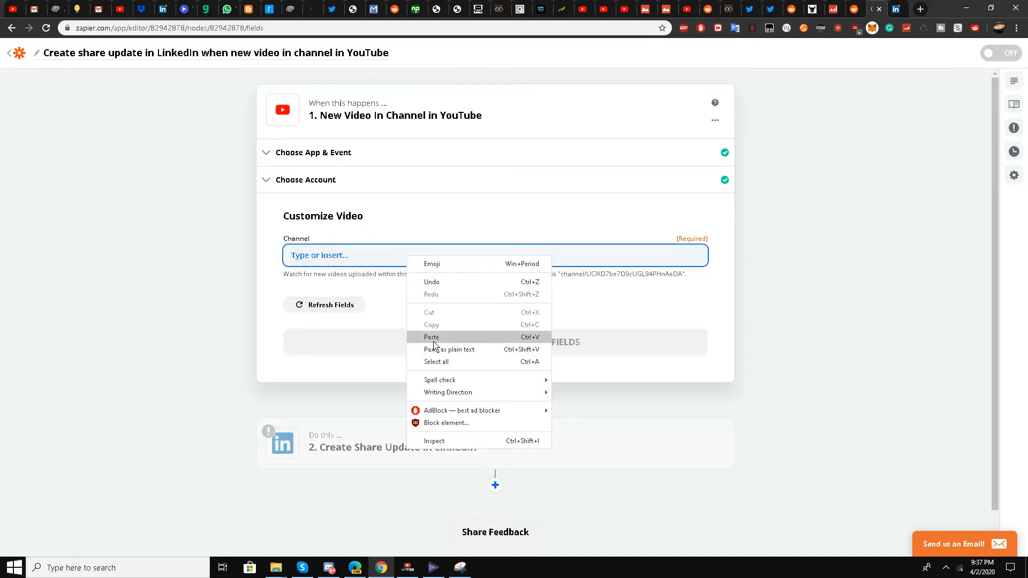
{"action": "left_click", "coordinate": [433, 337]}
- Refresh the trigger's fields, accept the video settings, and skip the trigger test
{"action": "left_click", "coordinate": [320, 309]}
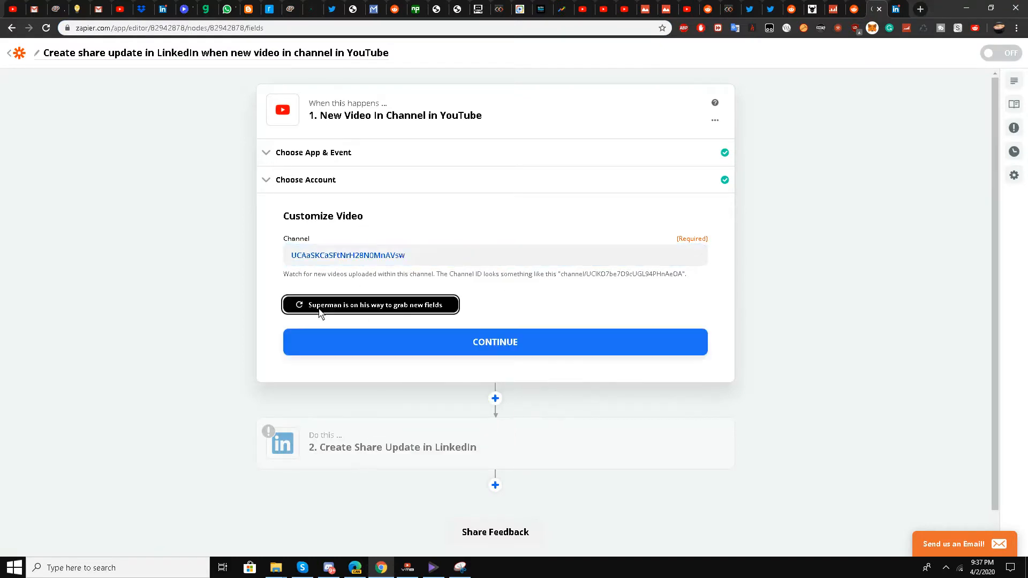
{"action": "left_click", "coordinate": [447, 342]}
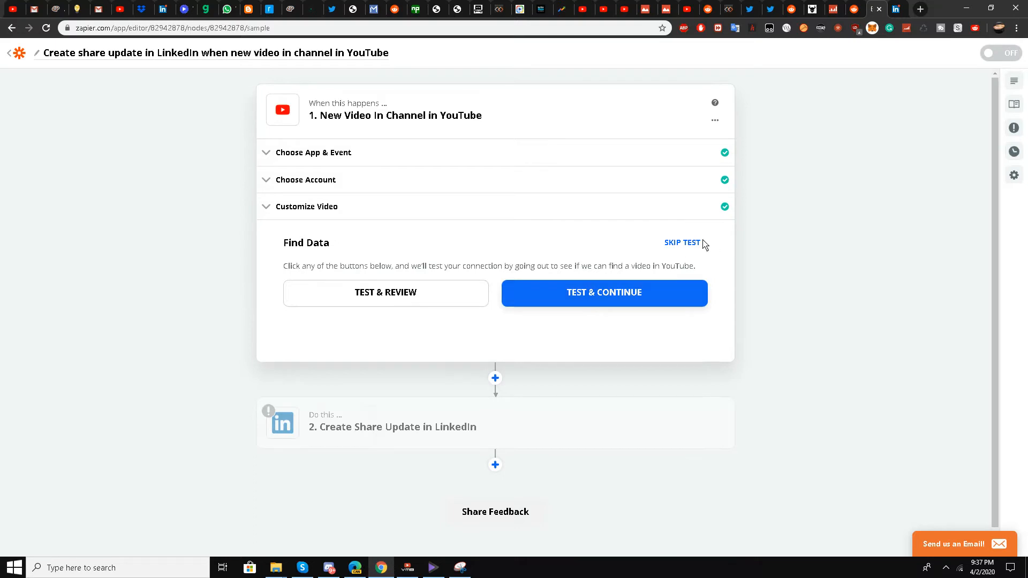
{"action": "left_click", "coordinate": [682, 245]}
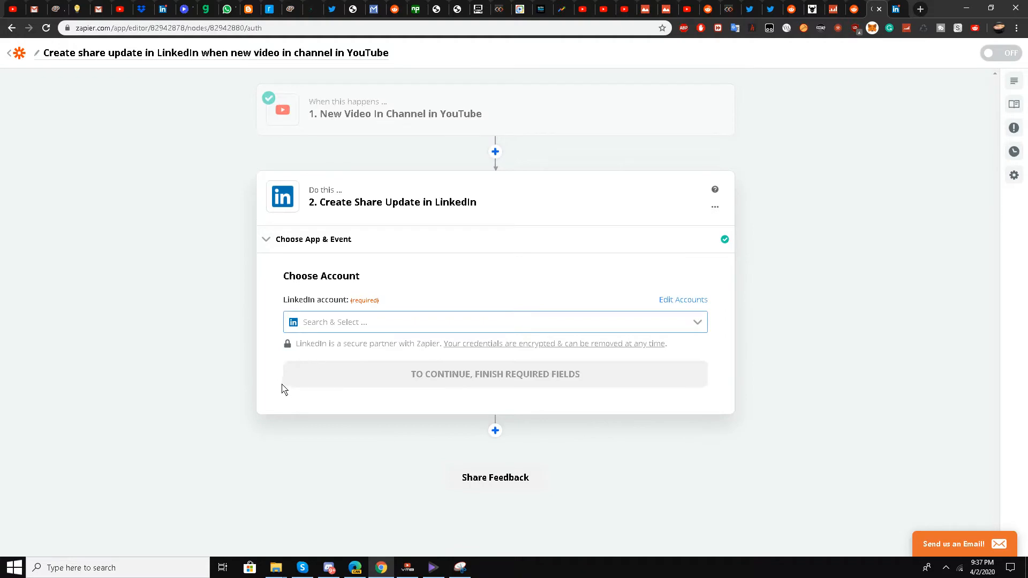
- Add a new LinkedIn account to the Create Share Update action and continue to its content settings
{"action": "left_click", "coordinate": [367, 326]}
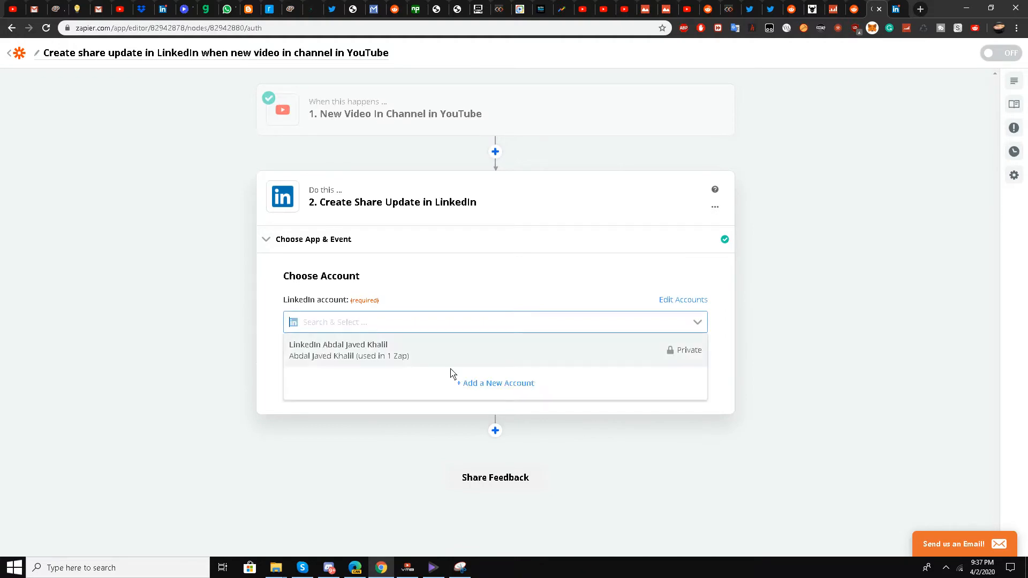
{"action": "left_click", "coordinate": [478, 398]}
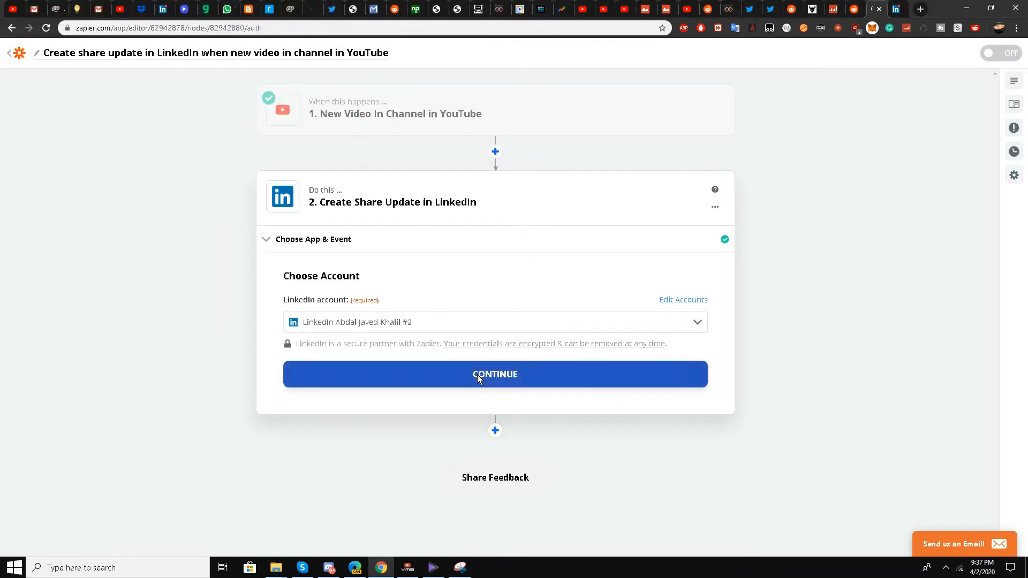
{"action": "left_click", "coordinate": [478, 376]}
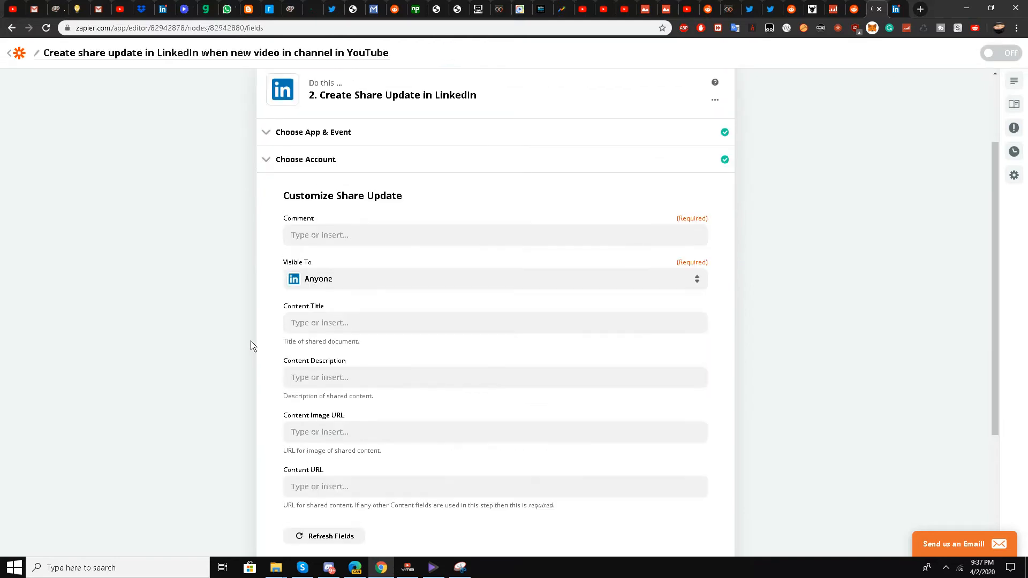
- Insert the YouTube video's Title into both the Comment and Content Title fields of the share update
{"action": "left_click", "coordinate": [338, 241]}
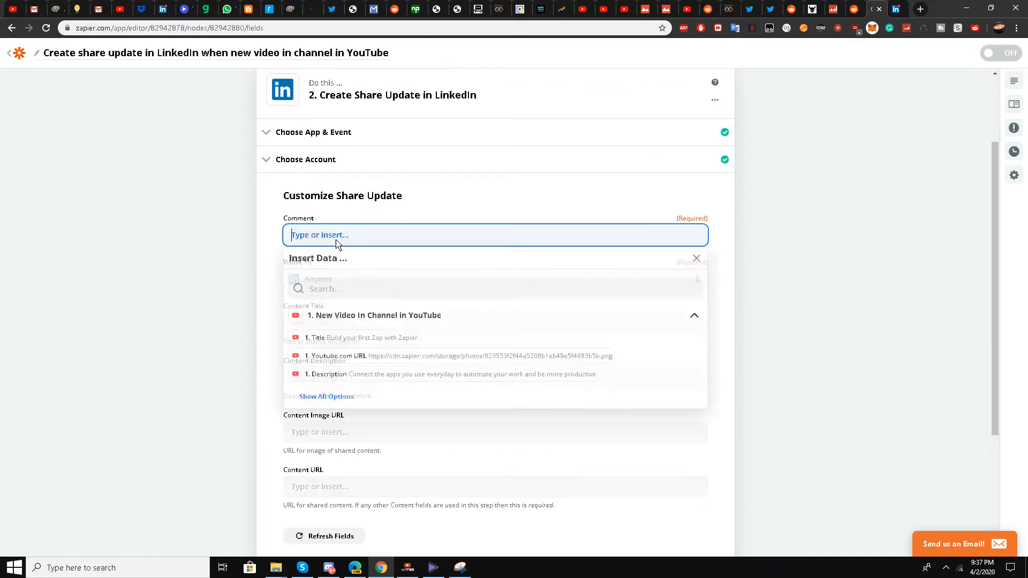
{"action": "left_click", "coordinate": [351, 338]}
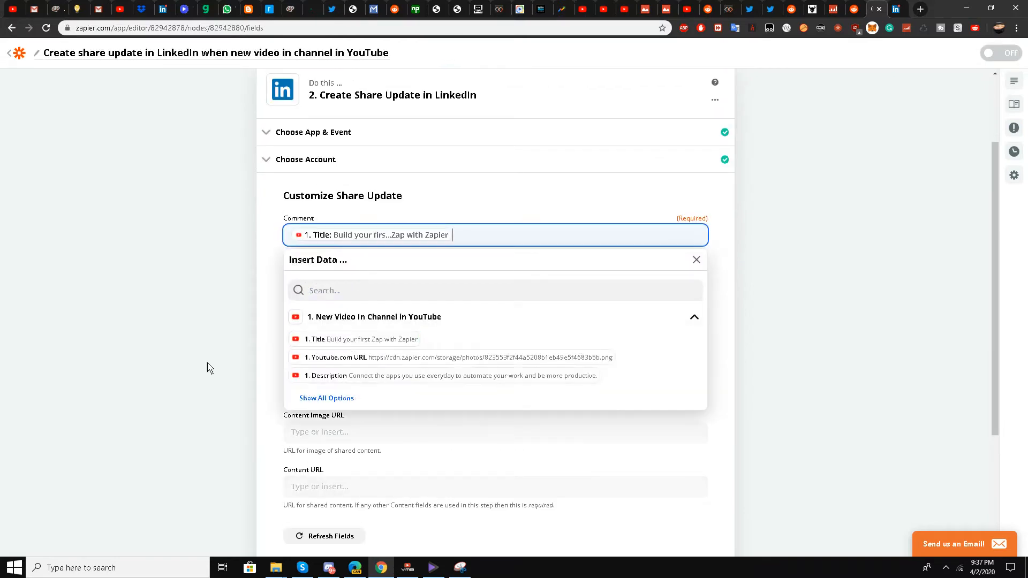
{"action": "left_click", "coordinate": [211, 347]}
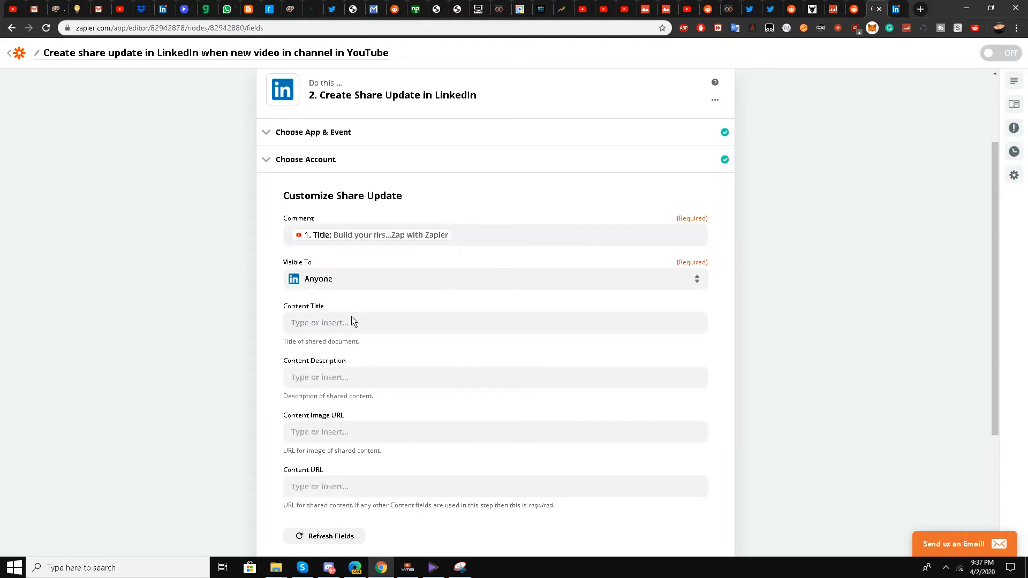
{"action": "scroll", "coordinate": [351, 321], "scroll_direction": "down", "scroll_amount": 1}
{"action": "left_click", "coordinate": [342, 263]}
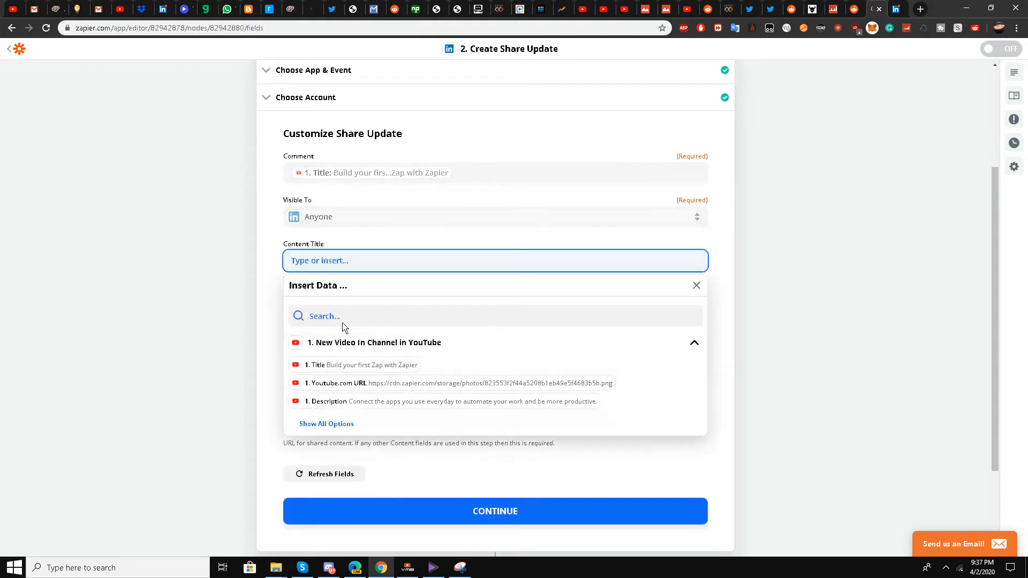
{"action": "left_click", "coordinate": [341, 366]}
{"action": "left_click", "coordinate": [187, 385]}
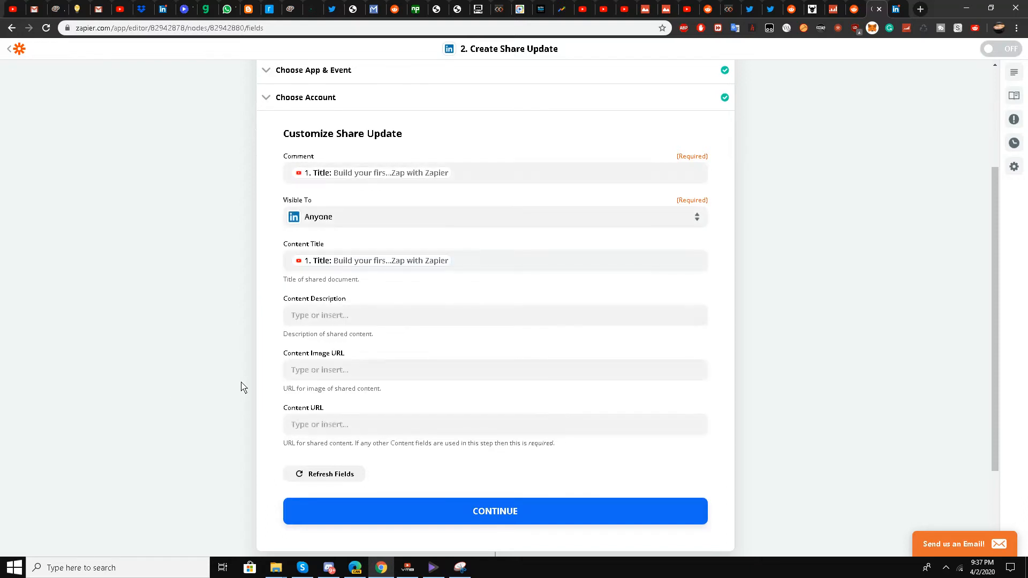
- Insert the YouTube video's Youtube.com URL into the Content Description field
{"action": "scroll", "coordinate": [255, 369], "scroll_direction": "down", "scroll_amount": 1}
{"action": "left_click", "coordinate": [326, 265]}
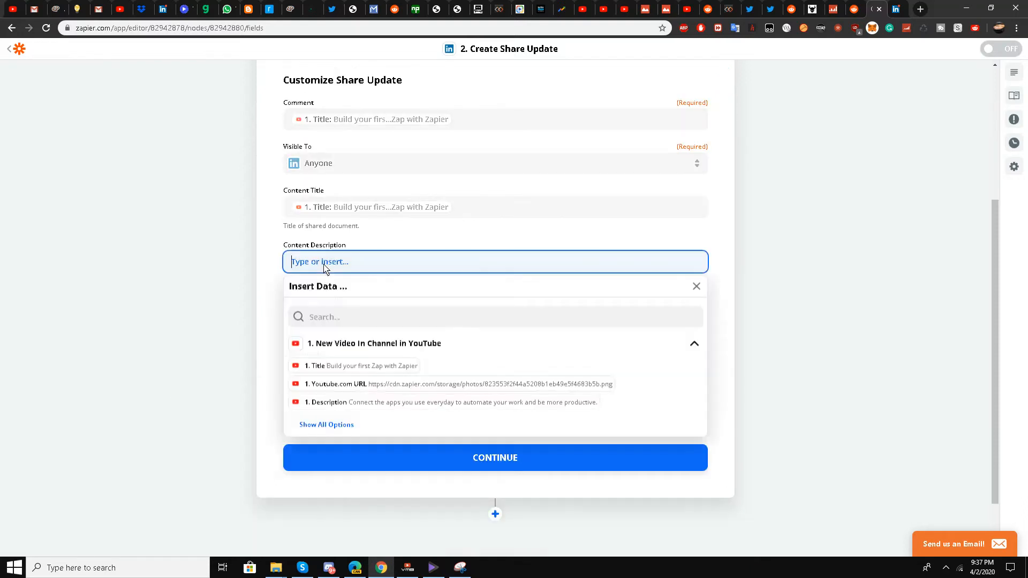
{"action": "left_click", "coordinate": [364, 390]}
{"action": "left_click", "coordinate": [161, 399]}
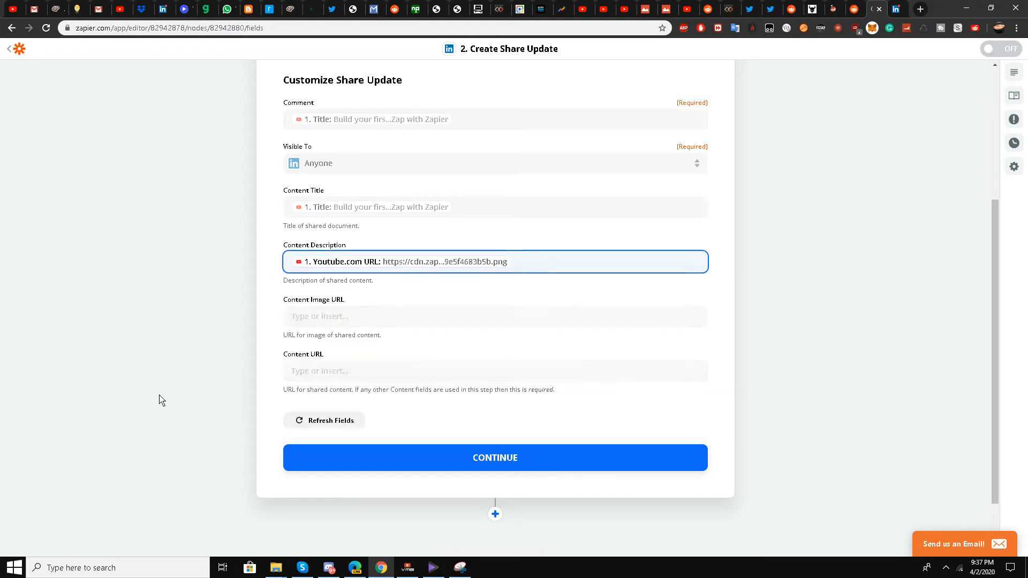
- Show all YouTube data options for the Content Image URL field and insert Thumbnails High URL
{"action": "scroll", "coordinate": [209, 364], "scroll_direction": "down", "scroll_amount": 1}
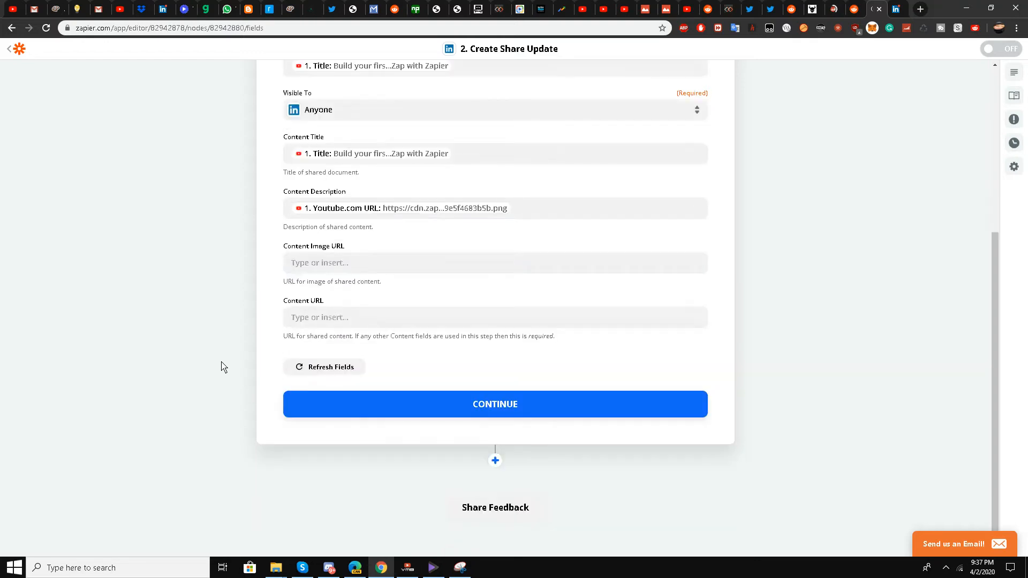
{"action": "left_click", "coordinate": [359, 262]}
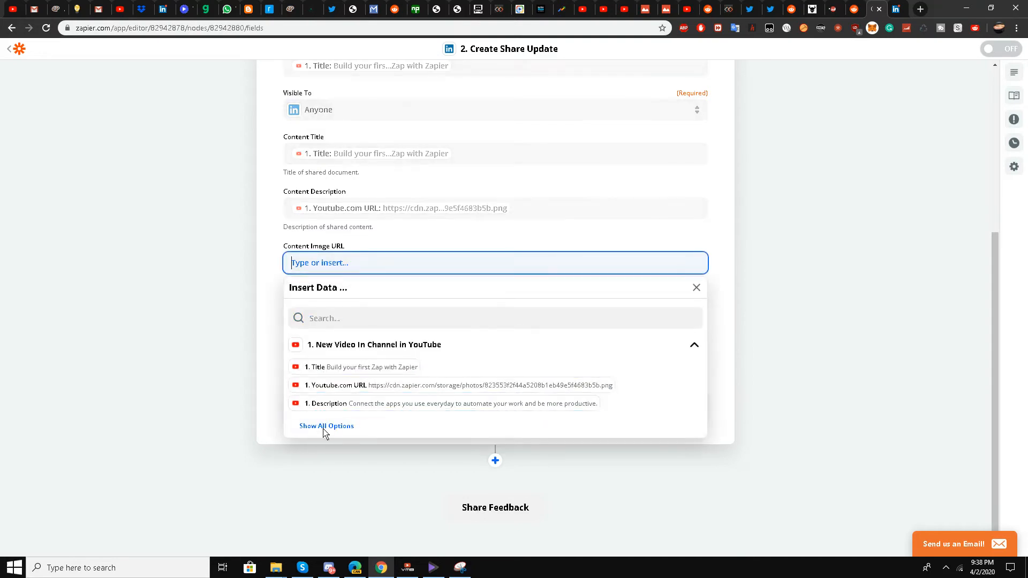
{"action": "left_click", "coordinate": [323, 429]}
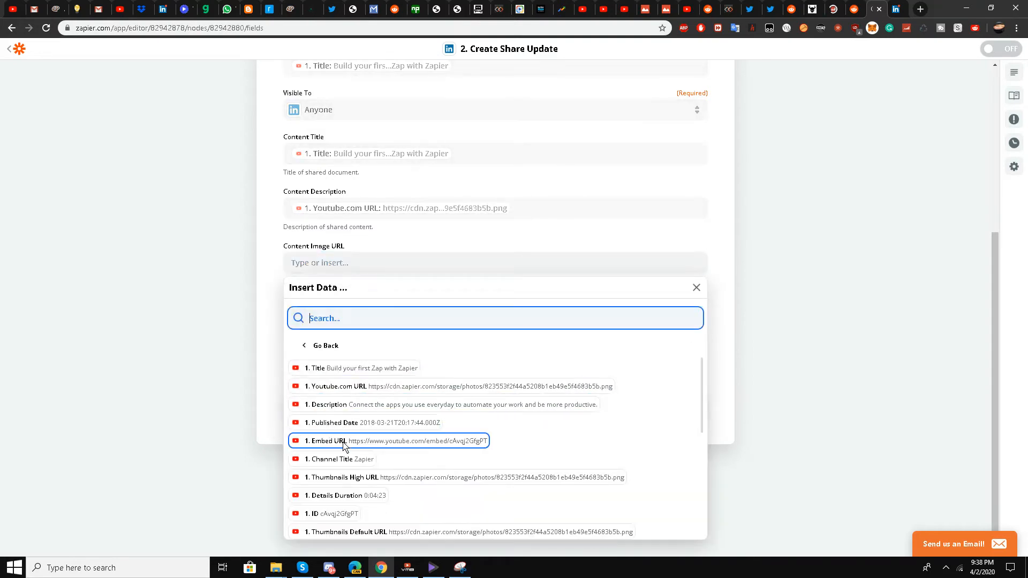
{"action": "left_click", "coordinate": [337, 485]}
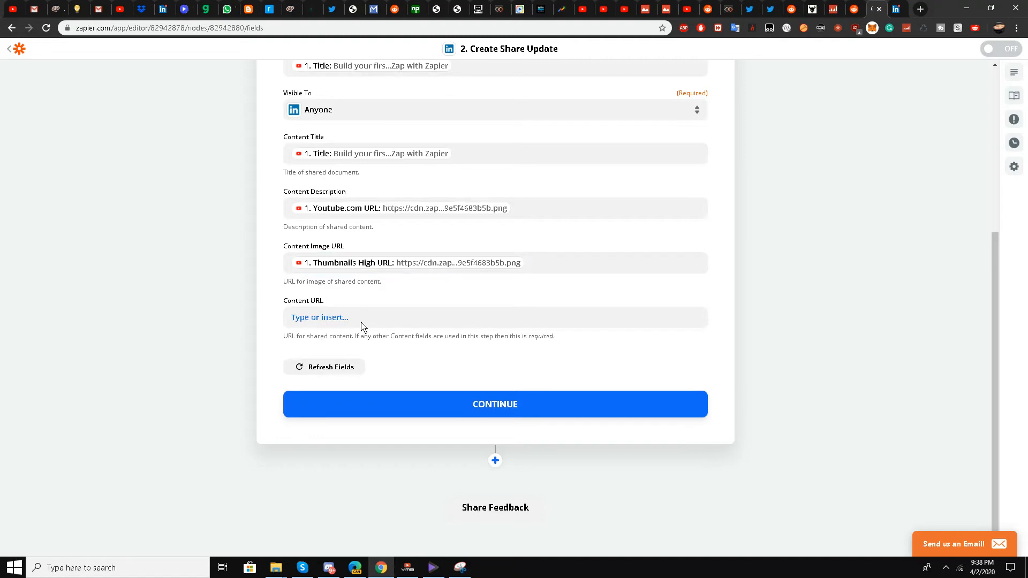
- Insert the YouTube video's Youtube.com URL into the Content URL field of the share update
{"action": "left_click", "coordinate": [362, 324]}
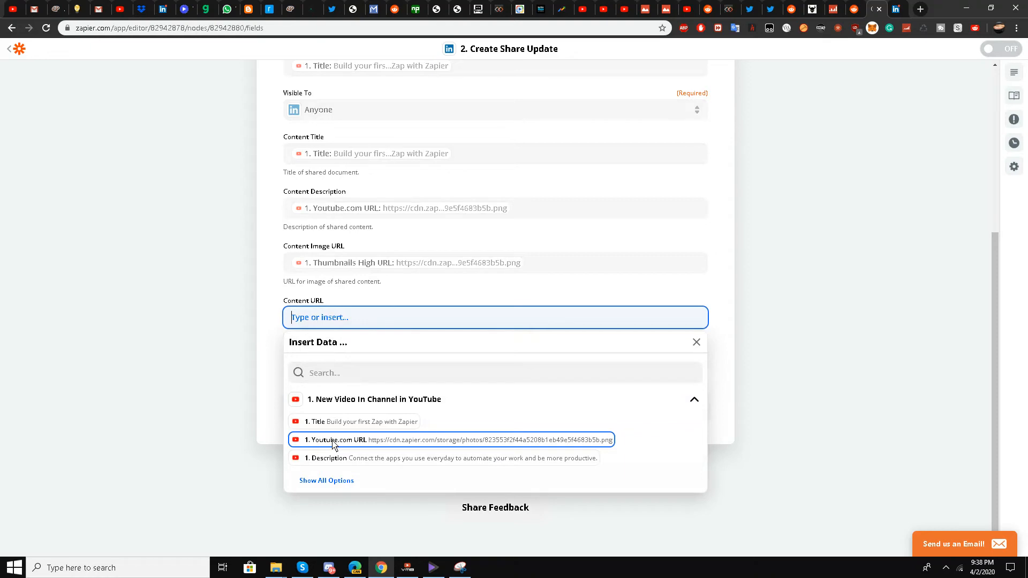
{"action": "left_click", "coordinate": [111, 462]}
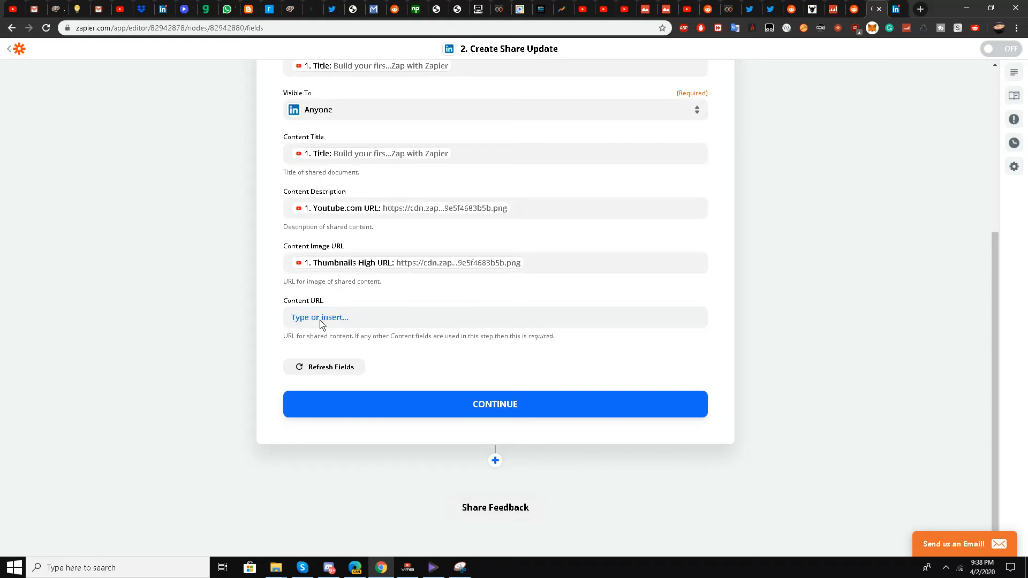
{"action": "left_click", "coordinate": [320, 322]}
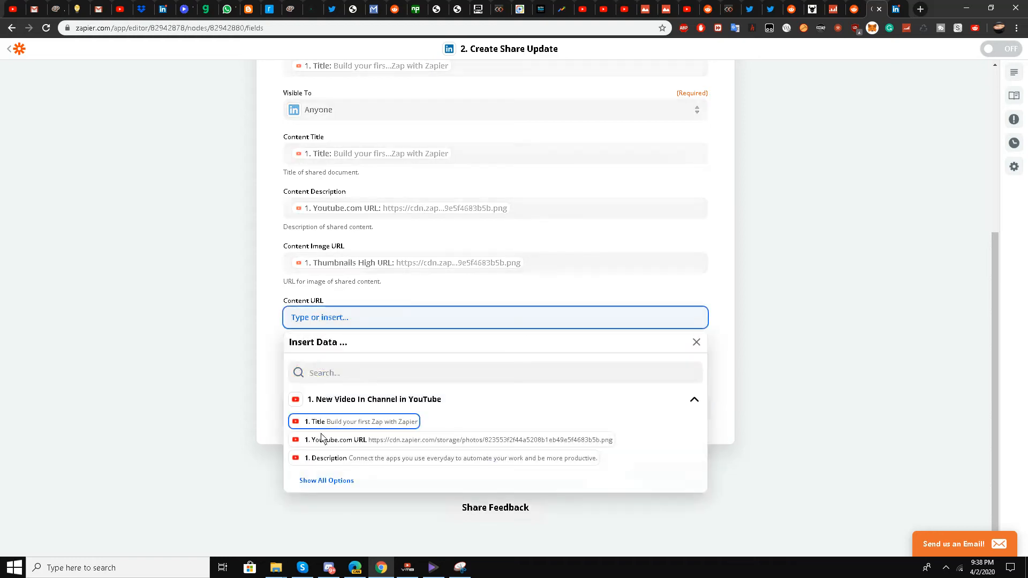
{"action": "left_click", "coordinate": [316, 447]}
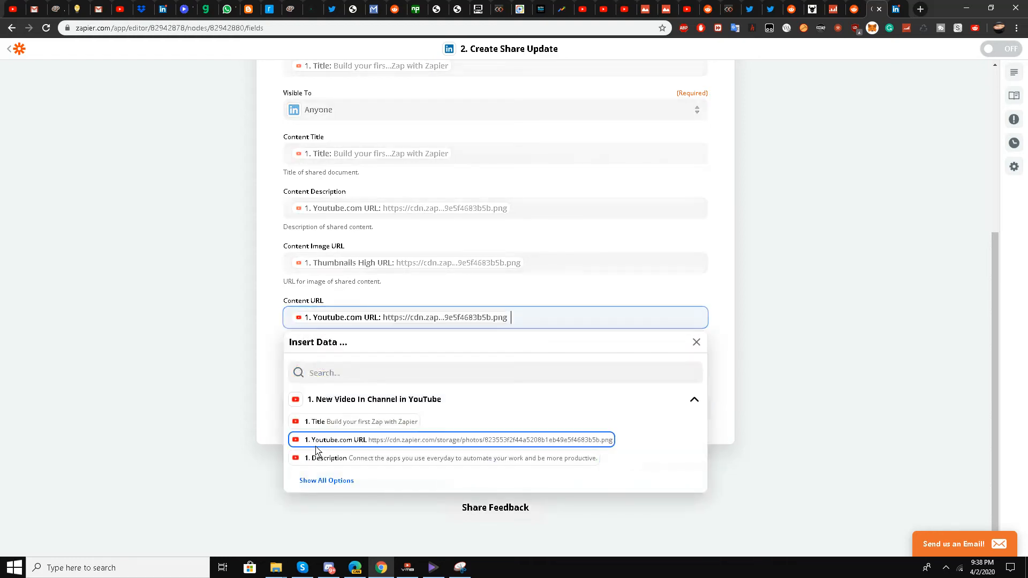
{"action": "left_click", "coordinate": [132, 428]}
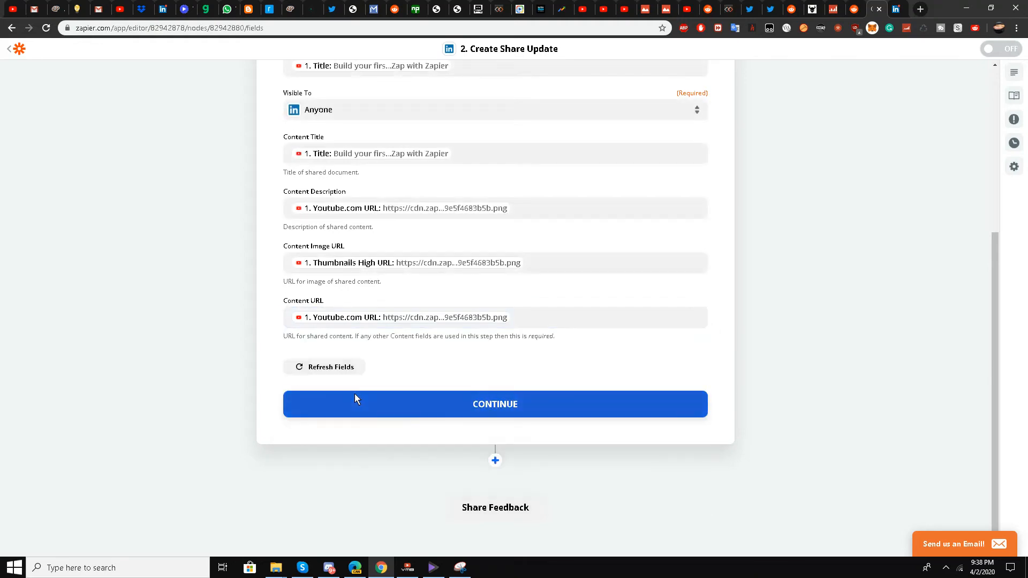
- Finish customizing and send the test share update, and switch to LinkedIn to reload the profile's recent activity page
{"action": "left_click", "coordinate": [370, 405]}
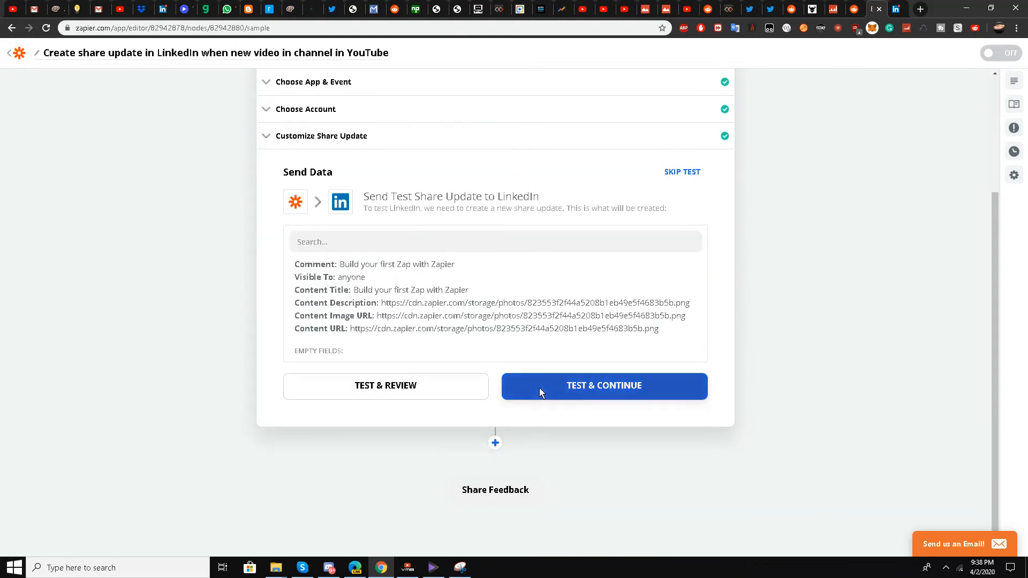
{"action": "left_click", "coordinate": [538, 387]}
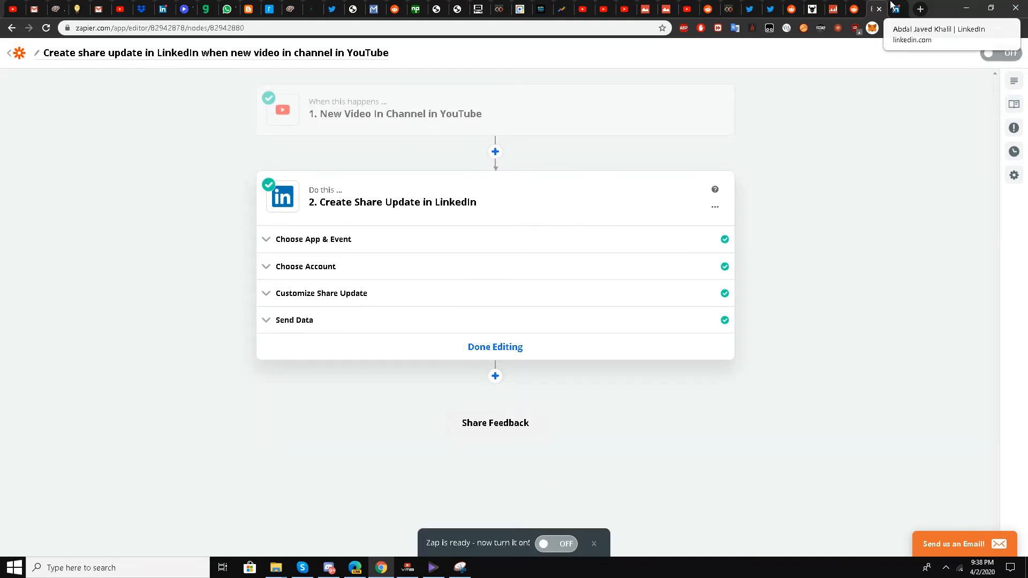
{"action": "left_click", "coordinate": [891, 7]}
{"action": "left_click", "coordinate": [46, 28]}
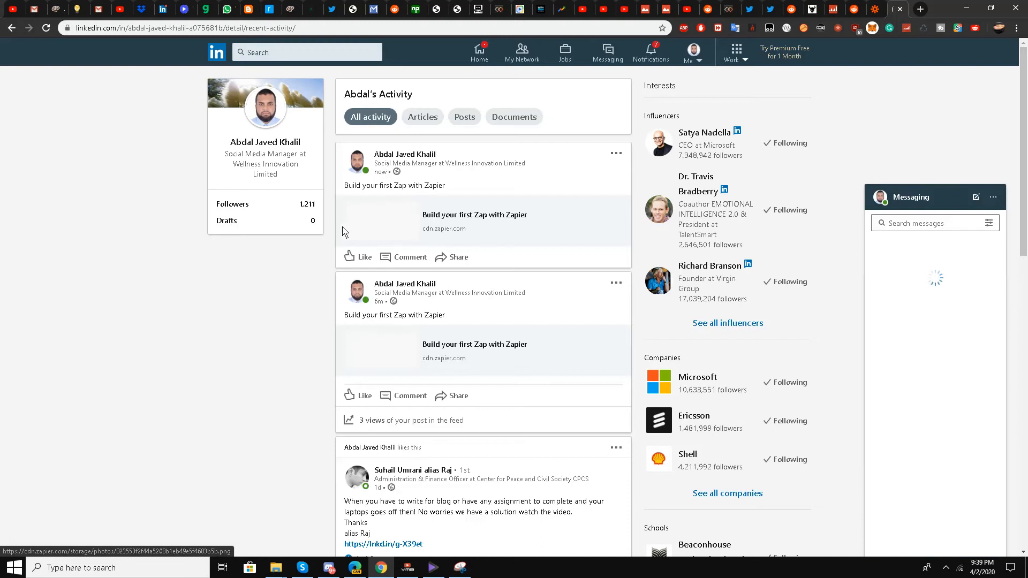
- Permanently delete both "Build your first Zap with Zapier" posts from the LinkedIn activity page
{"action": "left_click", "coordinate": [616, 283]}
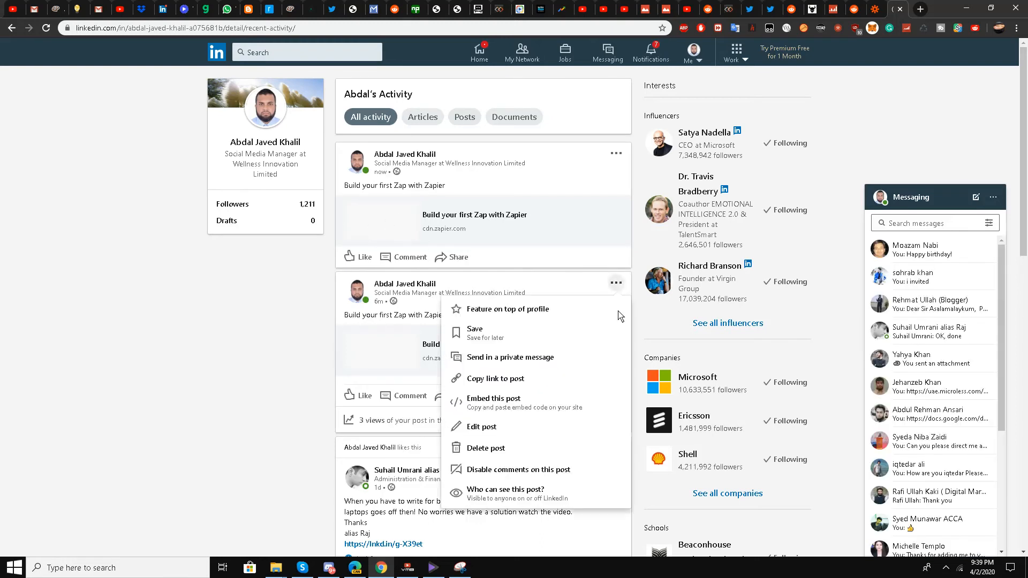
{"action": "left_click", "coordinate": [508, 447]}
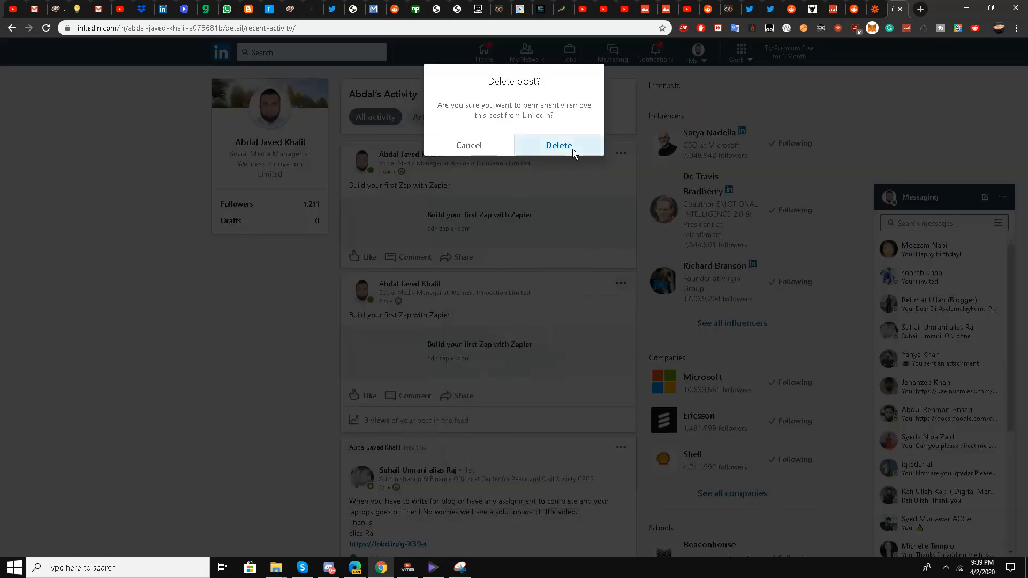
{"action": "left_click", "coordinate": [572, 154]}
{"action": "left_click", "coordinate": [615, 153]}
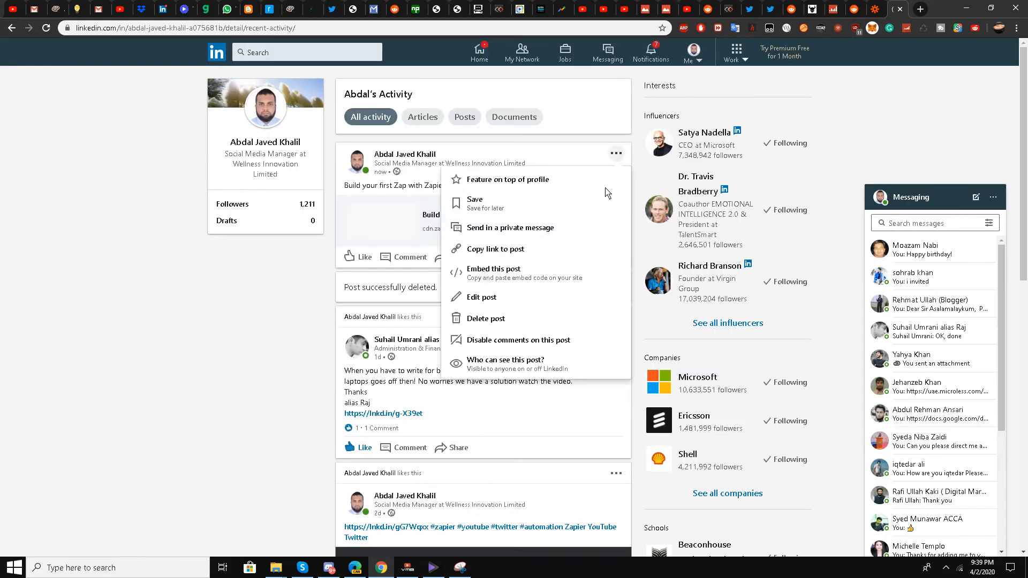
{"action": "left_click", "coordinate": [538, 321]}
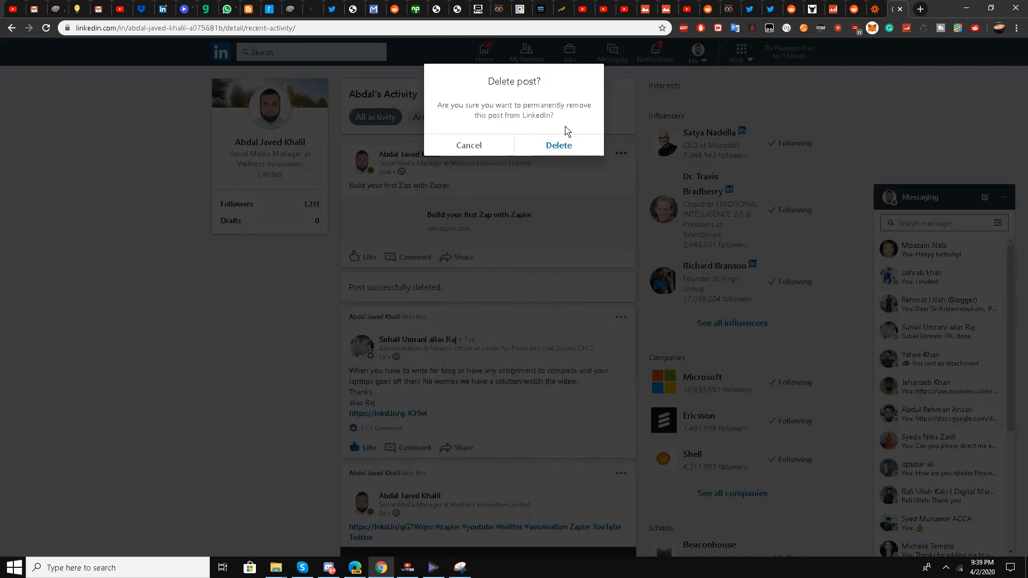
{"action": "left_click", "coordinate": [565, 143]}
- Return to Zapier's Zaps list and move the turned-off "Create share update in LinkedIn when new video in channel in YouTube" zap to Trash
{"action": "left_click", "coordinate": [880, 8]}
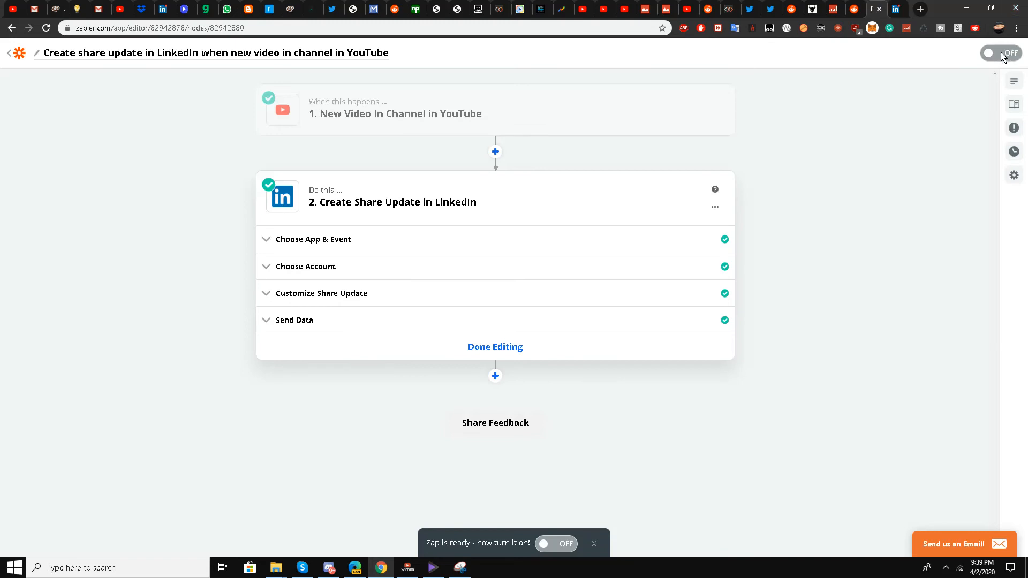
{"action": "left_click", "coordinate": [19, 54]}
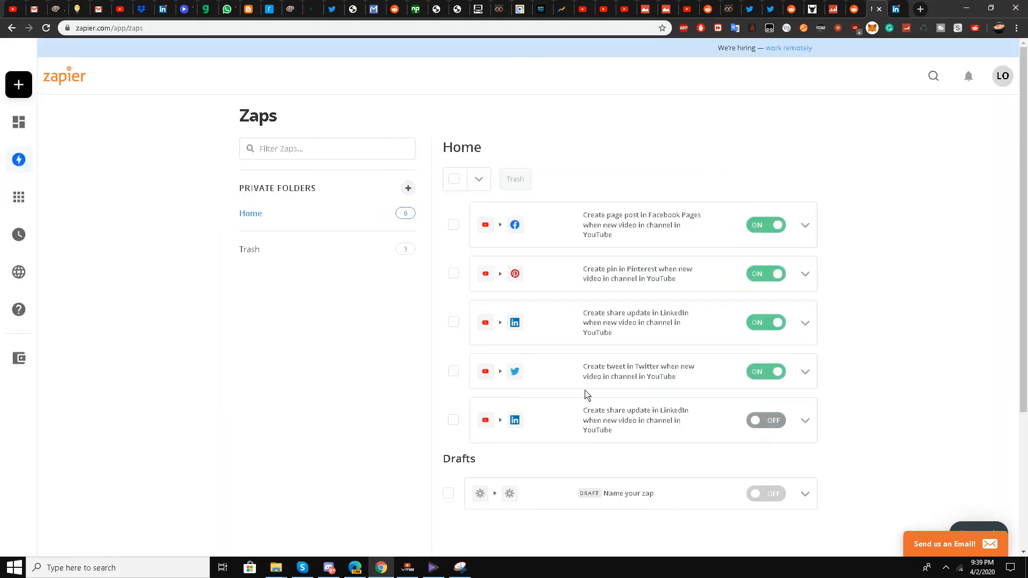
{"action": "scroll", "coordinate": [556, 346], "scroll_direction": "down", "scroll_amount": 1}
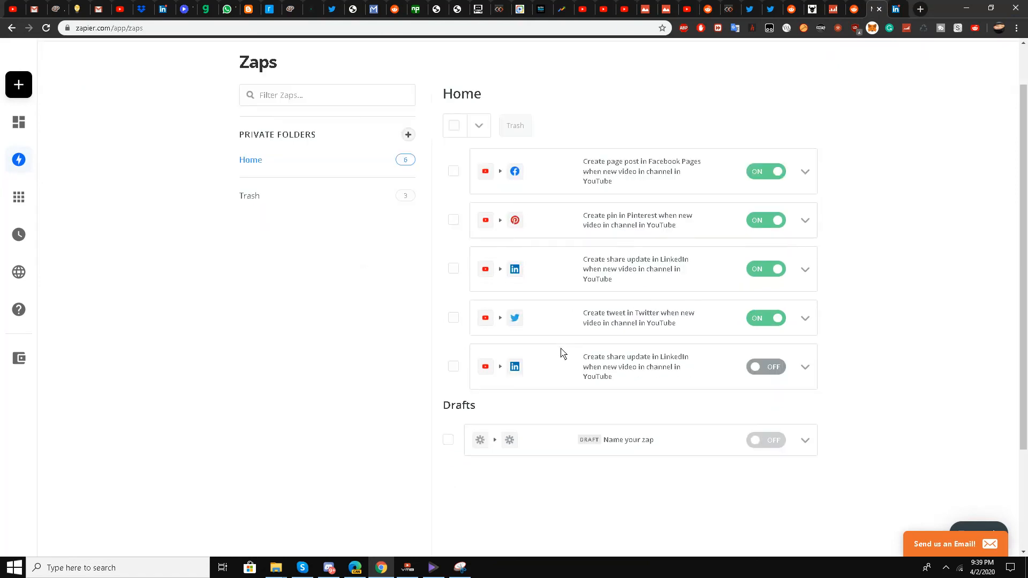
{"action": "left_click", "coordinate": [805, 369]}
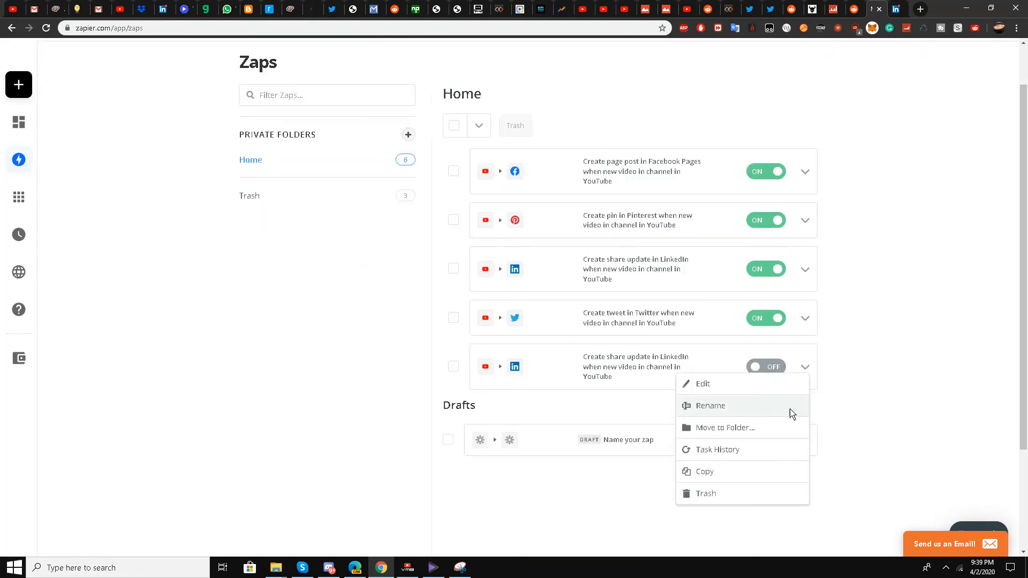
{"action": "left_click", "coordinate": [707, 495]}
{"action": "left_click", "coordinate": [728, 506]}
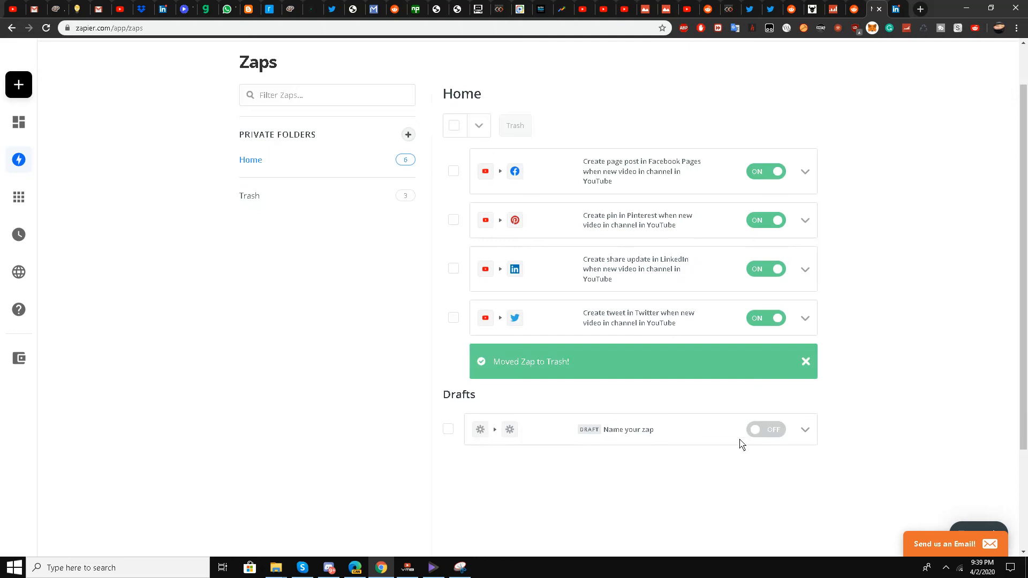
{"action": "scroll", "coordinate": [308, 356], "scroll_direction": "up", "scroll_amount": 1}
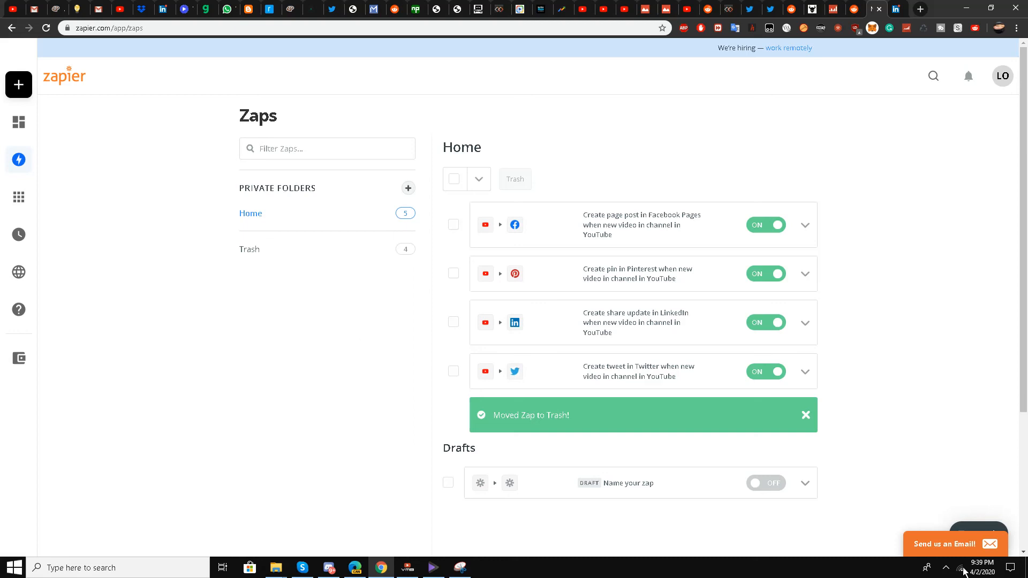
{"action": "left_click", "coordinate": [945, 567]}
{"action": "left_click", "coordinate": [956, 524]}
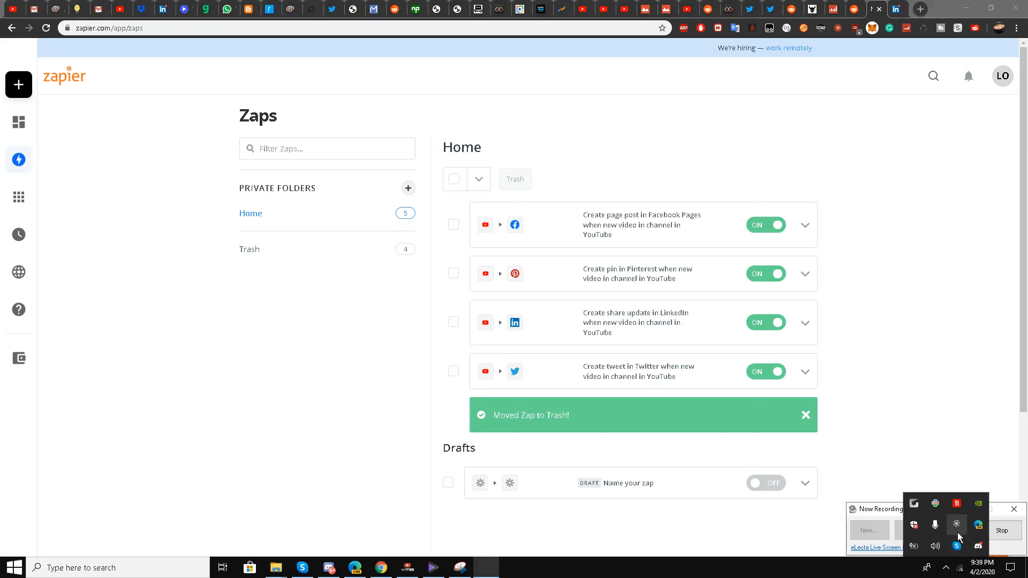